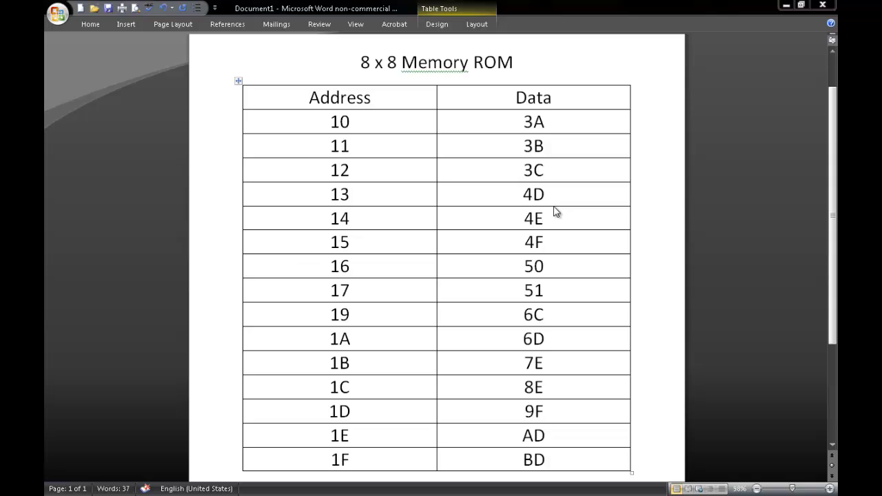
Step: Minimize the Word table and the Blackboard course documents page to reveal the desktop
click(786, 6)
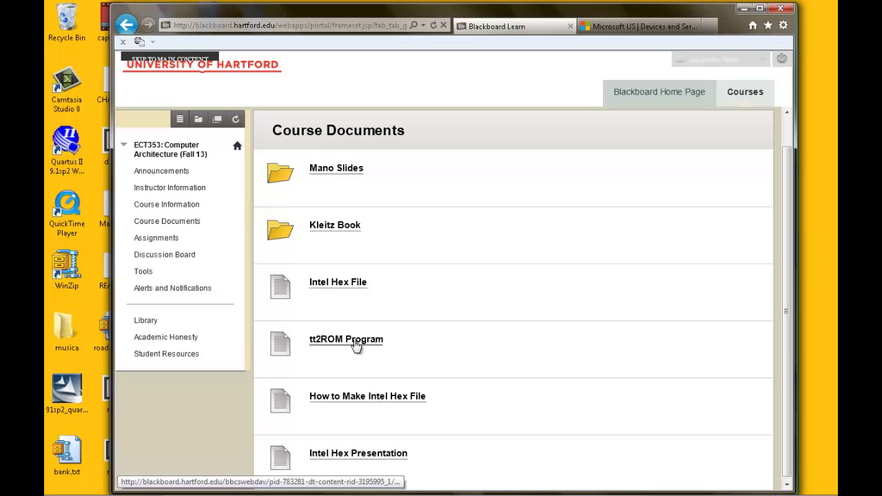
click(745, 9)
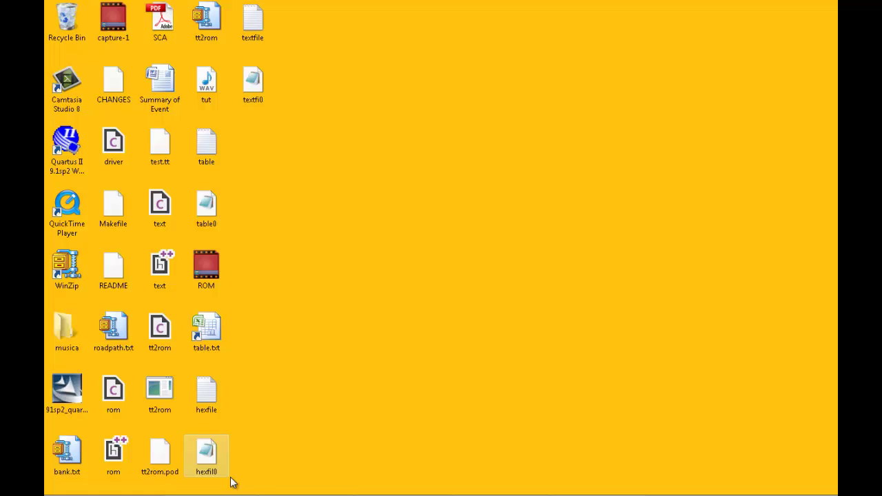
mouse_move(489, 492)
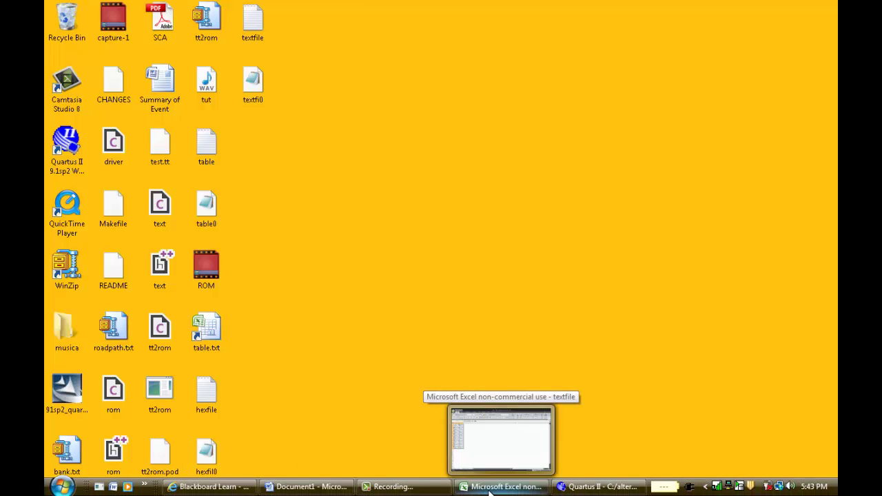
Step: Restore the textfile workbook and give columns A:B the Text number format
click(495, 486)
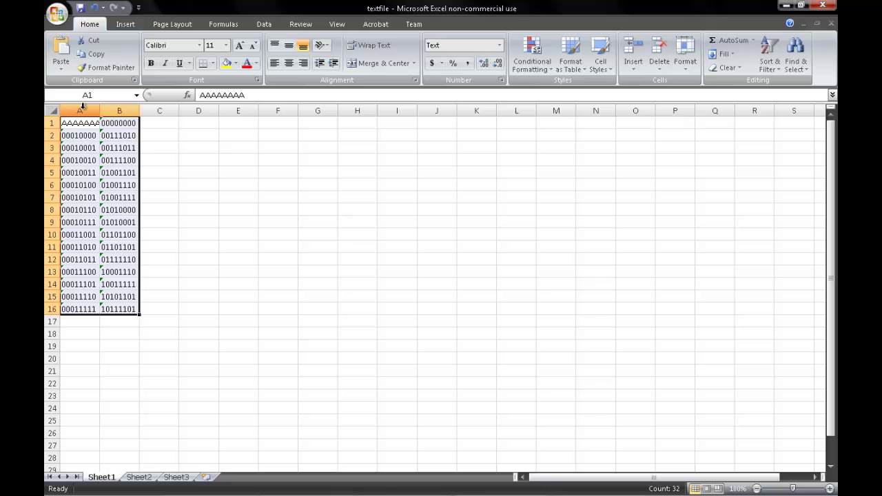
click(82, 108)
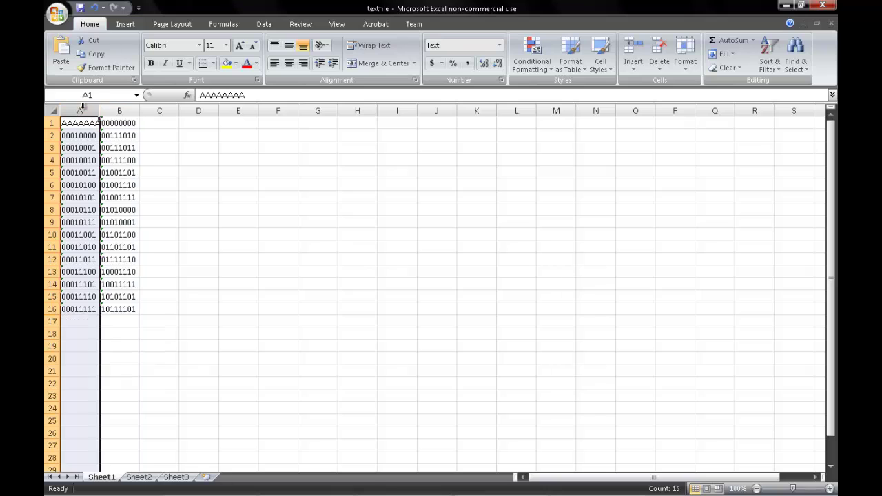
ctrl+click(119, 110)
right_click(117, 113)
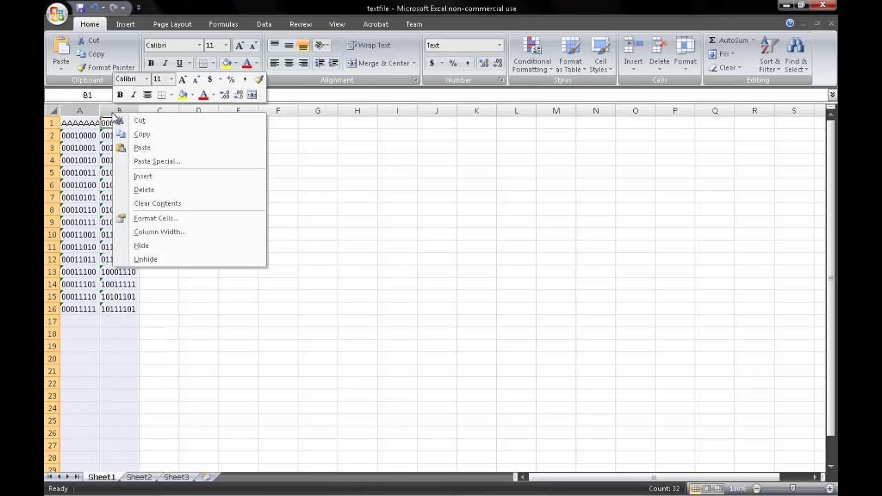
click(153, 218)
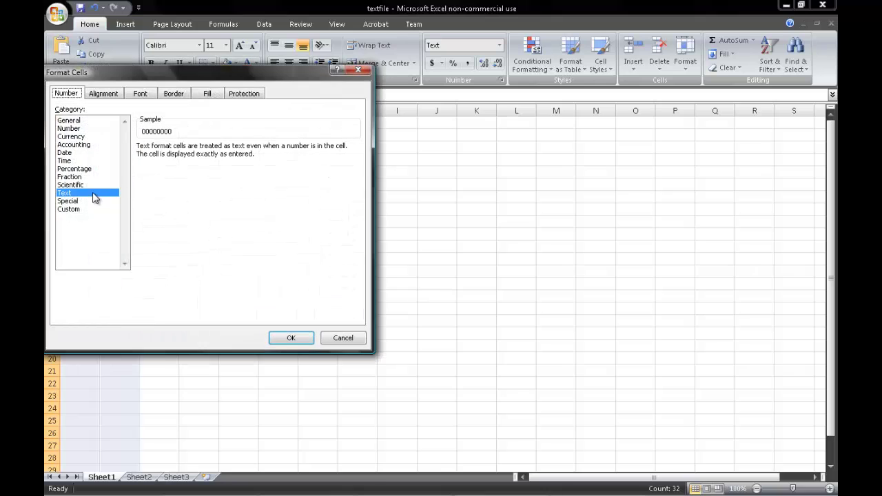
click(291, 337)
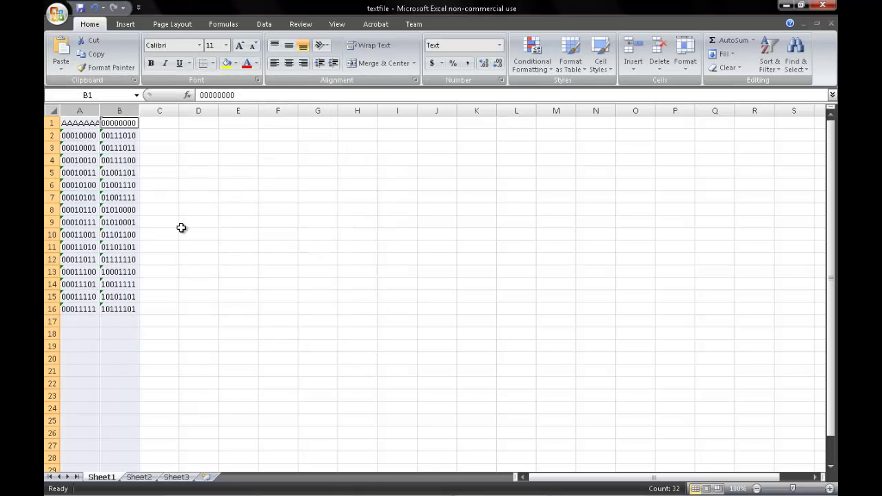
click(82, 121)
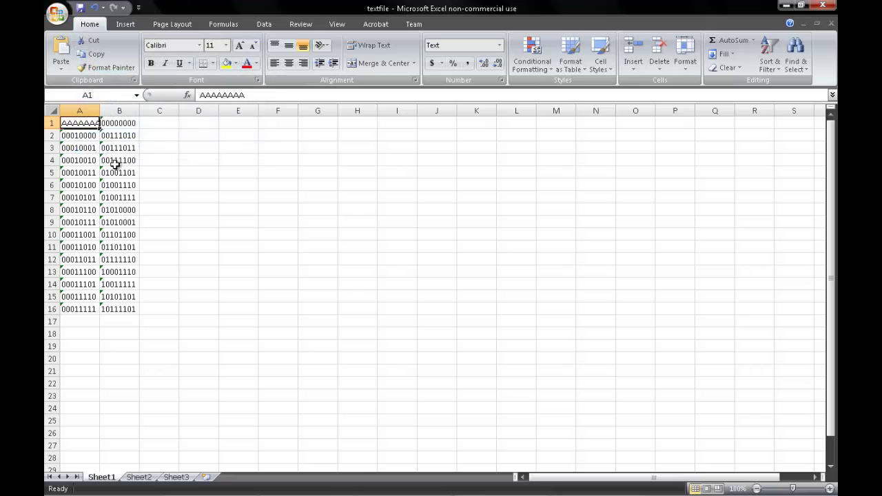
Step: Save the workbook, keeping its Text (MS-DOS) format
click(57, 14)
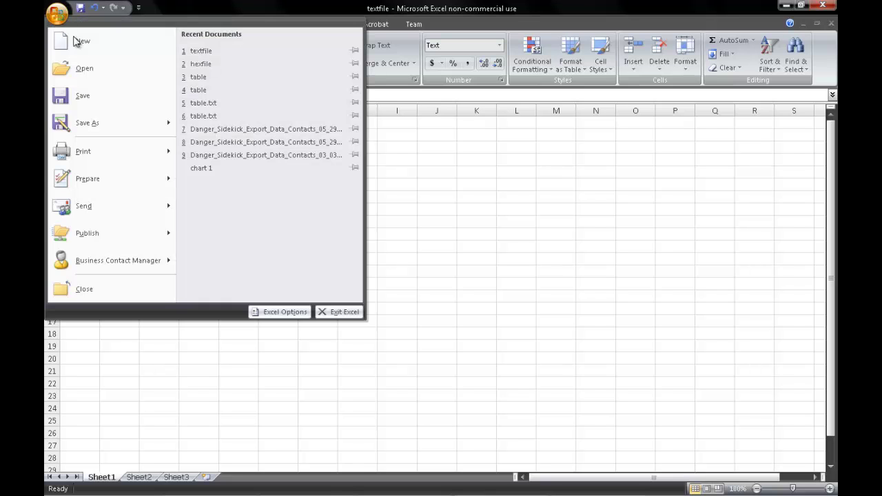
click(82, 95)
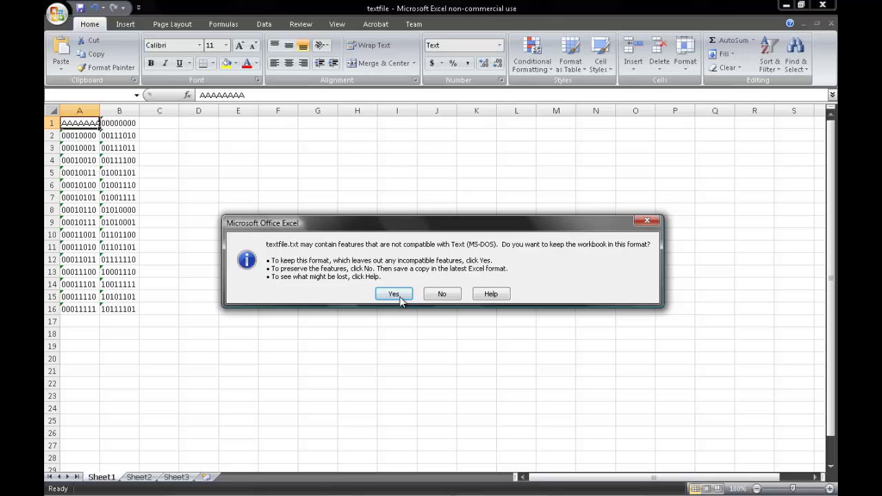
click(399, 297)
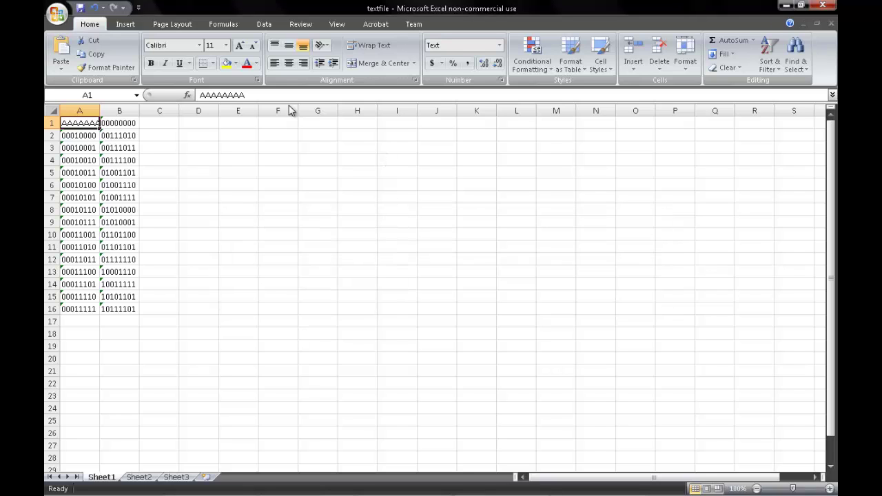
Step: Save the active sheet as textfile in Text (MS-DOS) type, overwriting textfile.txt, and minimize Excel
click(59, 12)
click(110, 121)
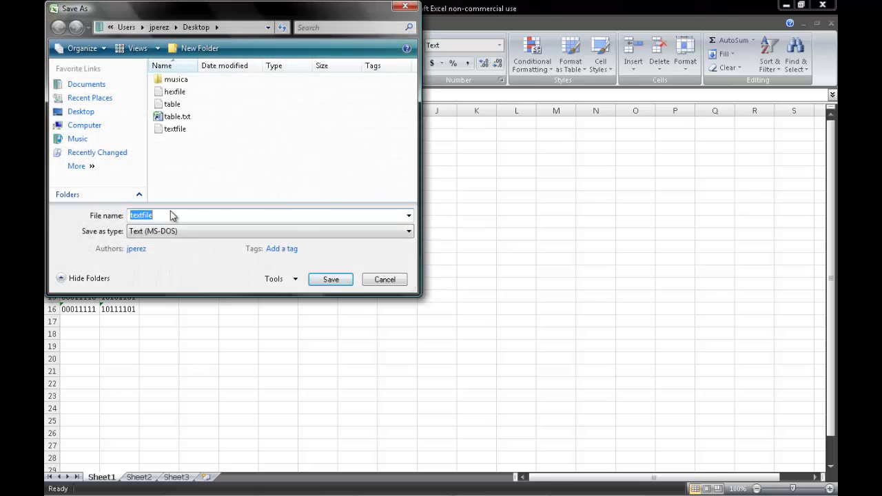
click(170, 215)
click(185, 233)
click(197, 399)
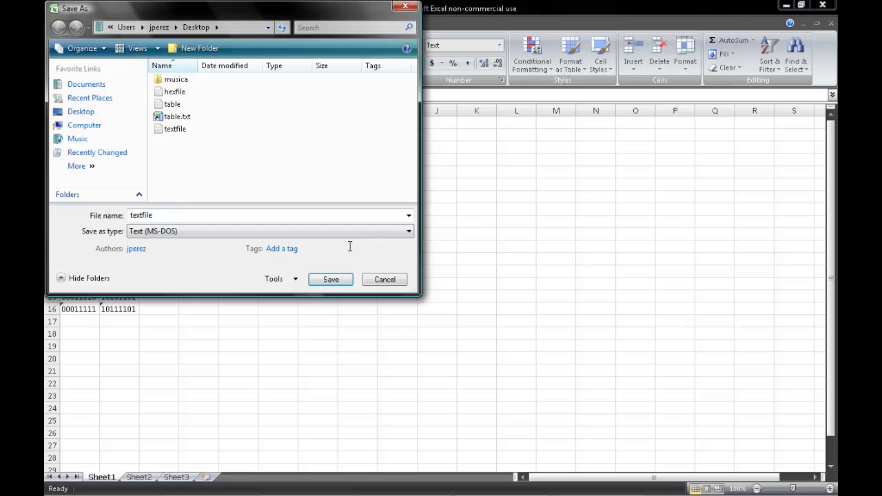
click(332, 280)
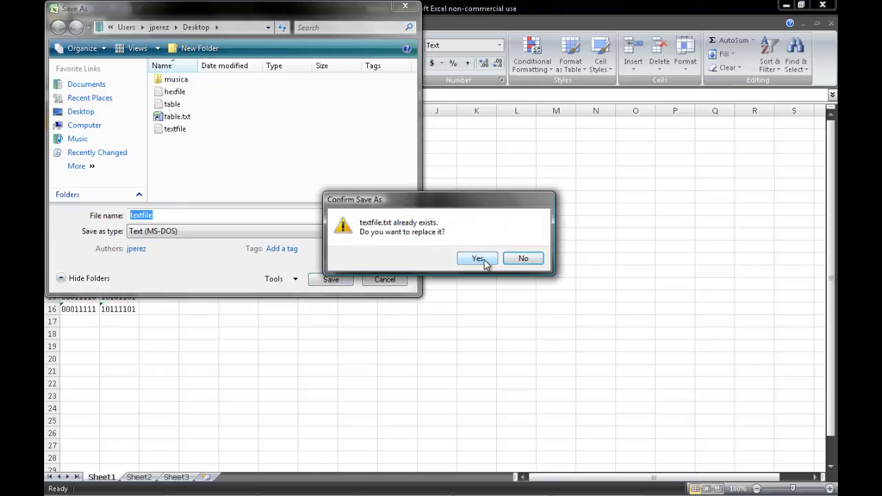
click(477, 258)
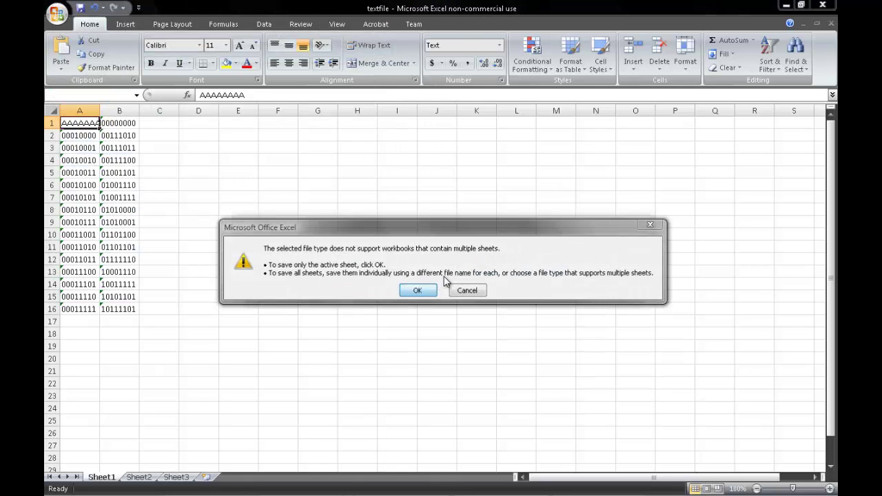
click(419, 290)
click(398, 292)
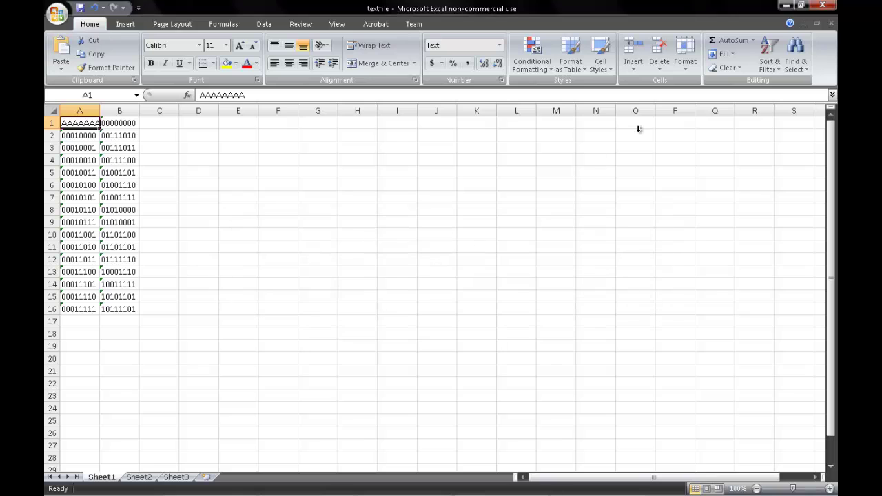
click(785, 6)
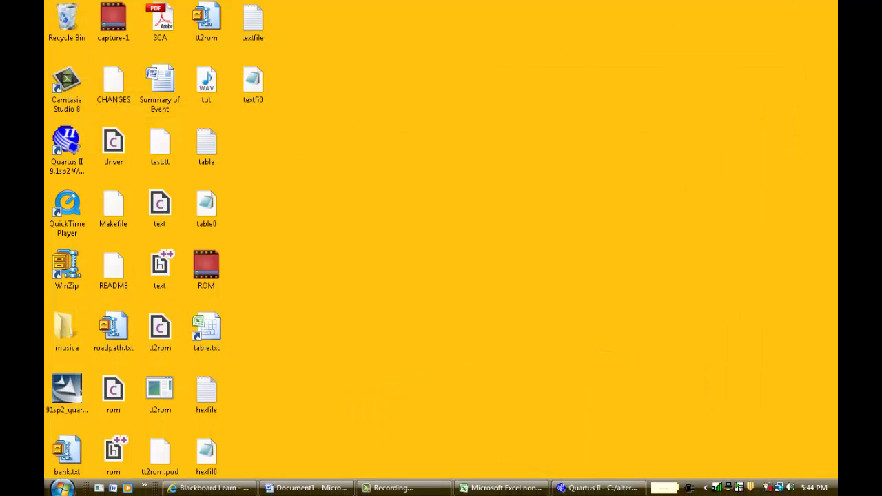
Step: Open Command Prompt, change to the Desktop folder, and run tt2rom.exe textfile.txt
key(super)
click(100, 261)
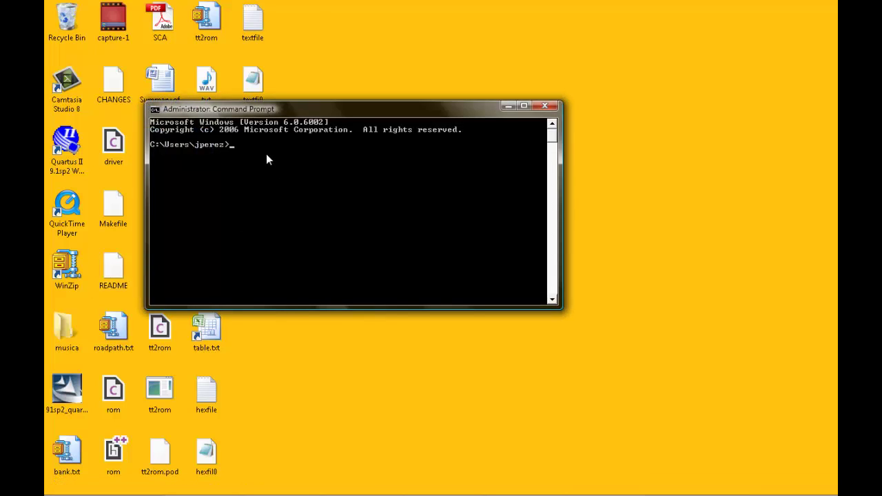
text(cd Desktop)
key(Return)
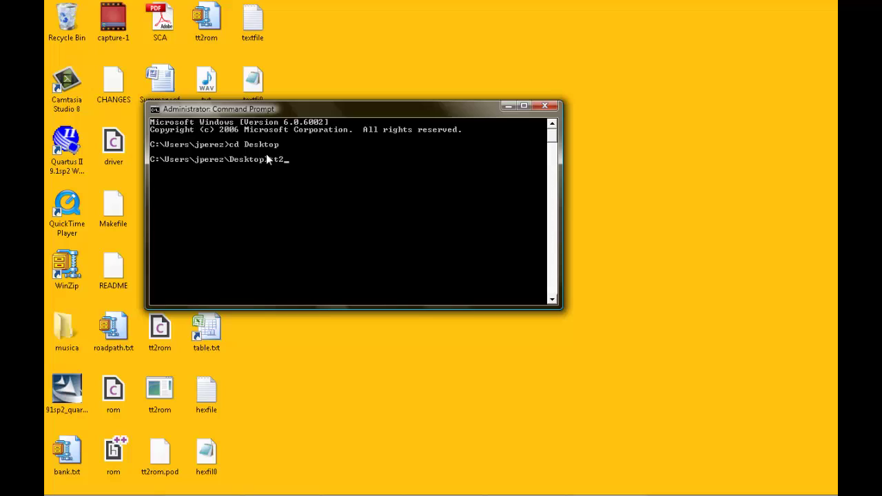
text(tt2rom.exe textfile.txt)
key(Return)
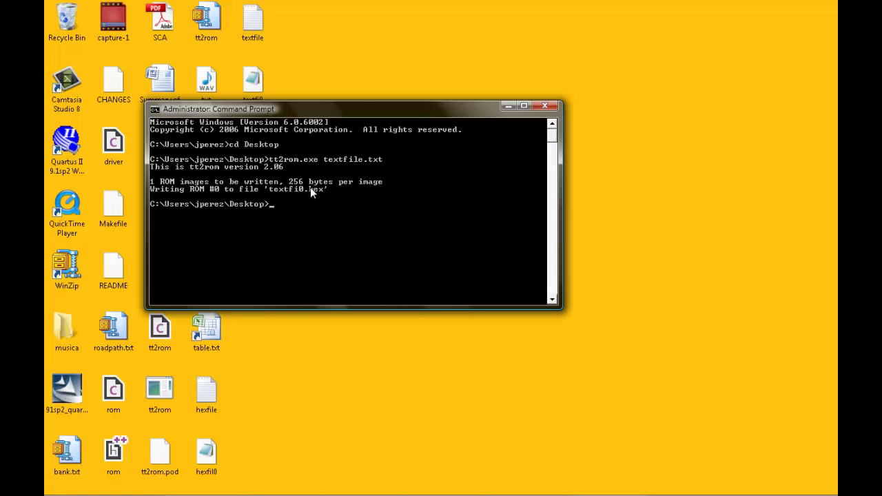
click(544, 106)
click(589, 485)
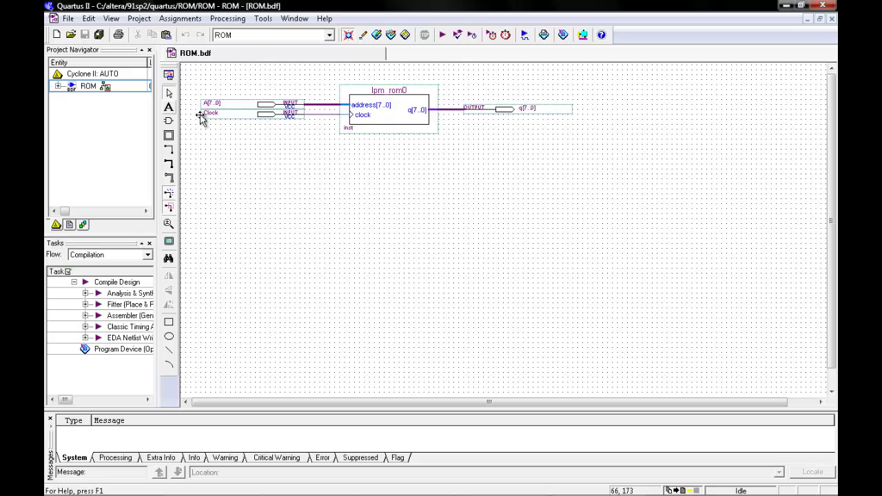
click(399, 109)
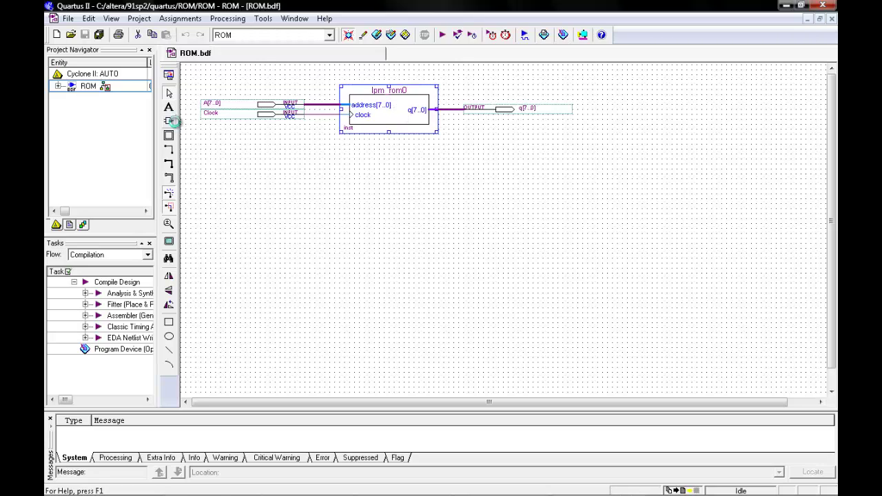
click(169, 121)
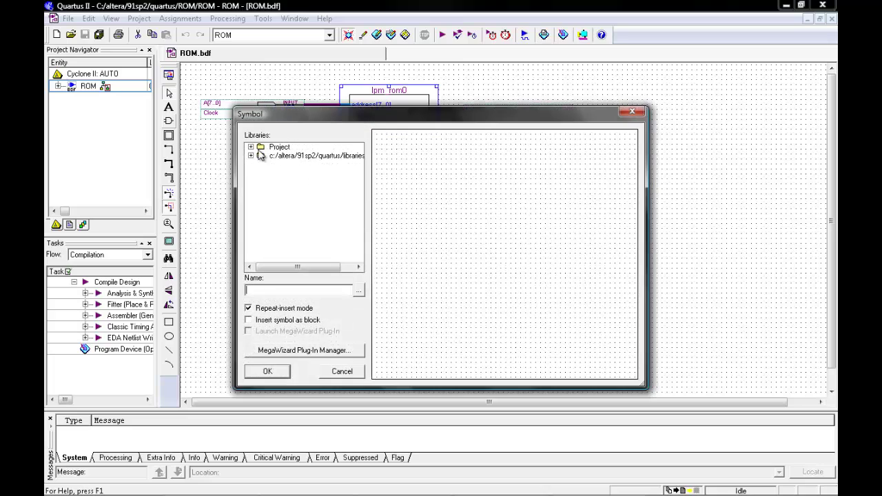
click(250, 155)
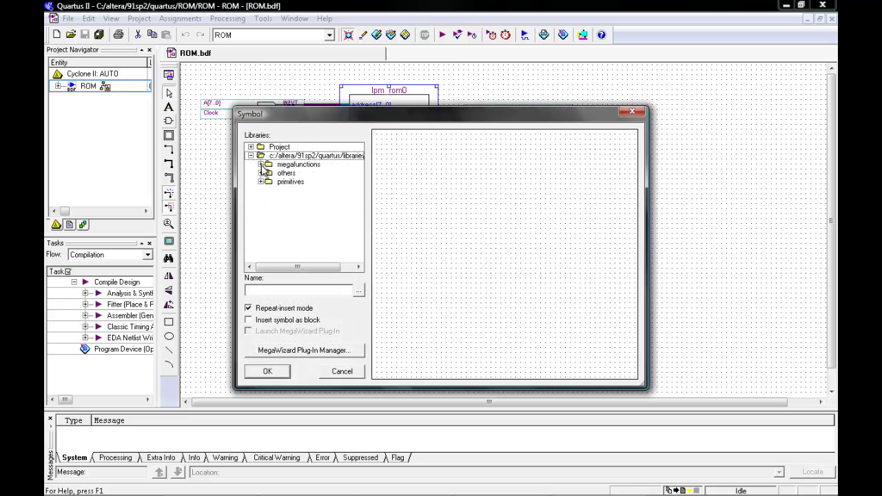
click(259, 164)
click(268, 199)
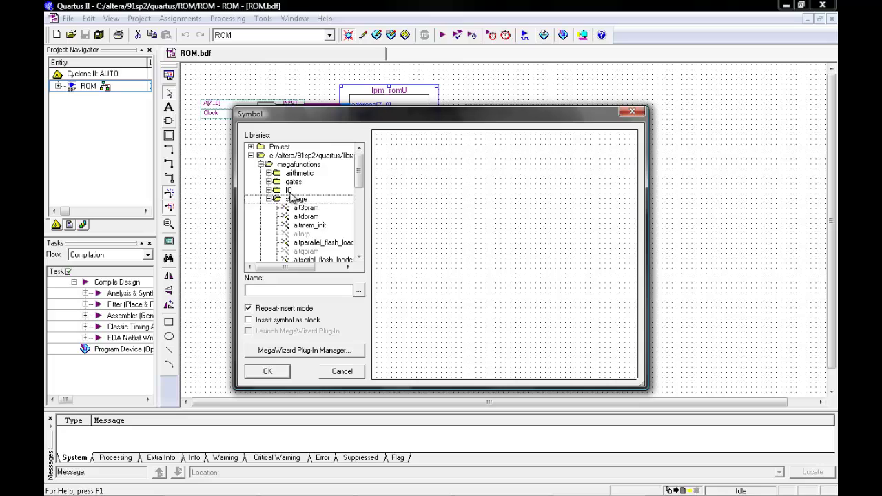
scroll(310, 217, down, 2)
scroll(310, 219, down, 2)
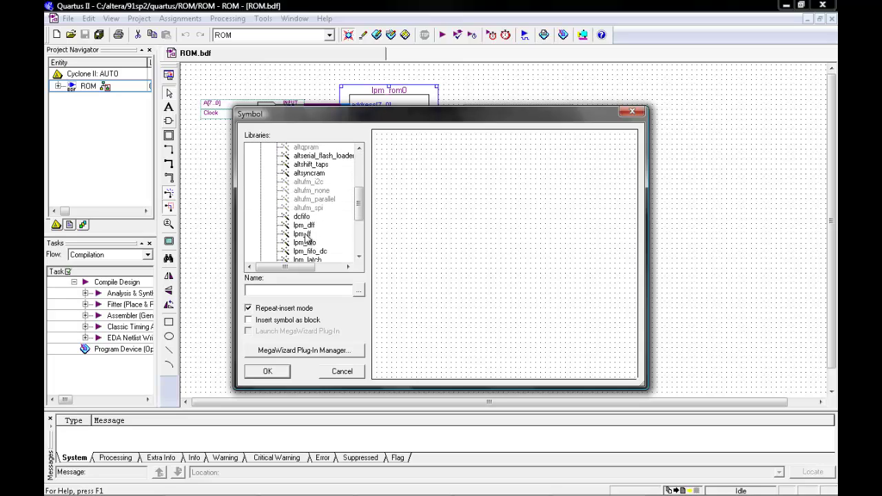
scroll(310, 255, down, 1)
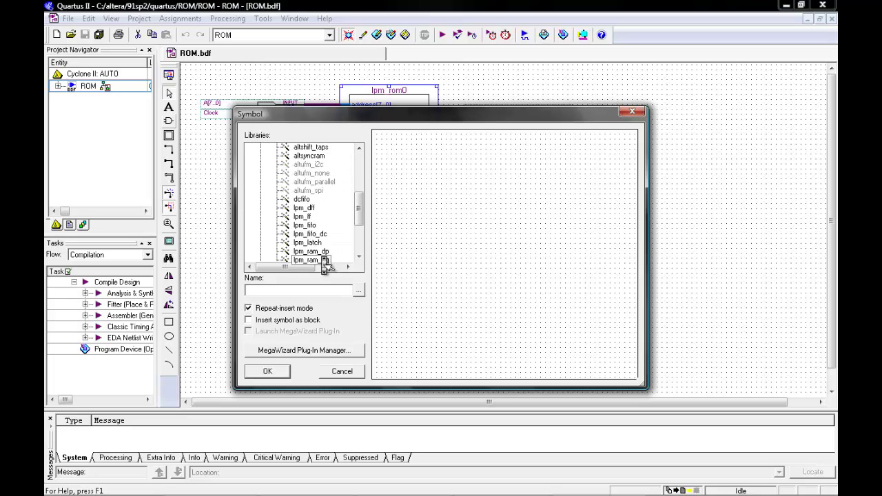
scroll(323, 249, down, 1)
click(319, 244)
click(312, 252)
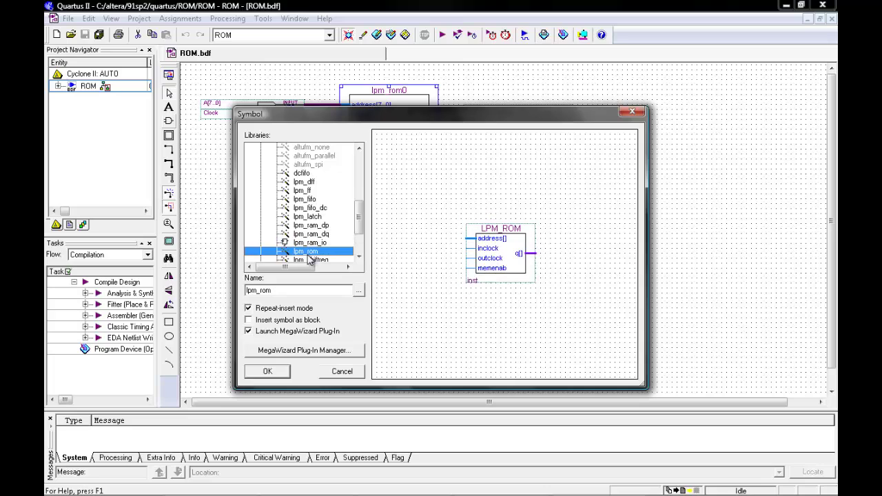
click(339, 372)
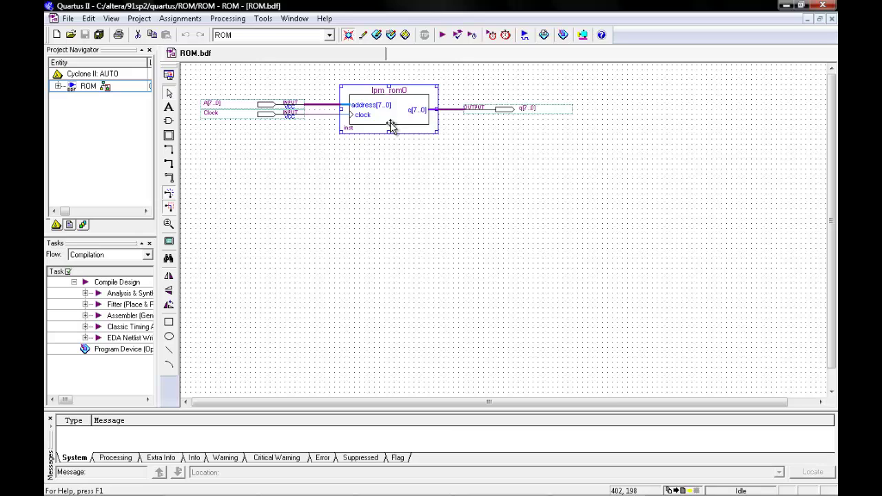
Step: In the lpm_rom0 MegaWizard, set textfi0.hex as the memory initialization file
double_click(391, 127)
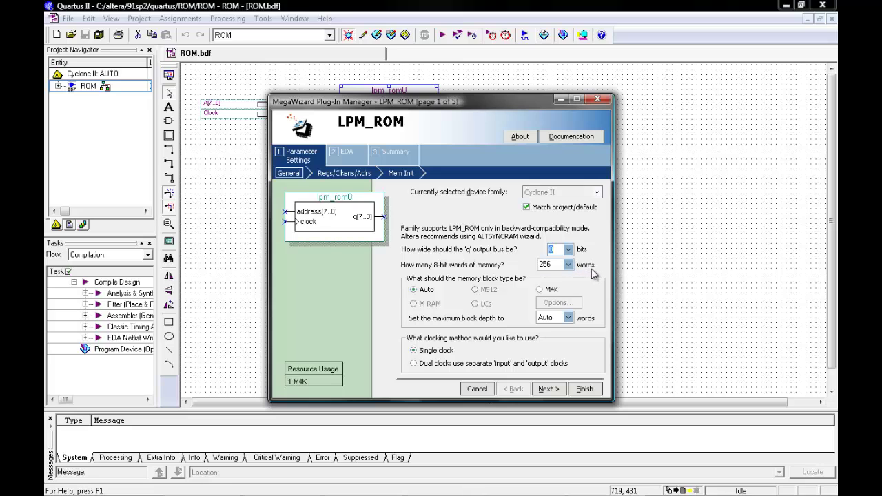
click(551, 389)
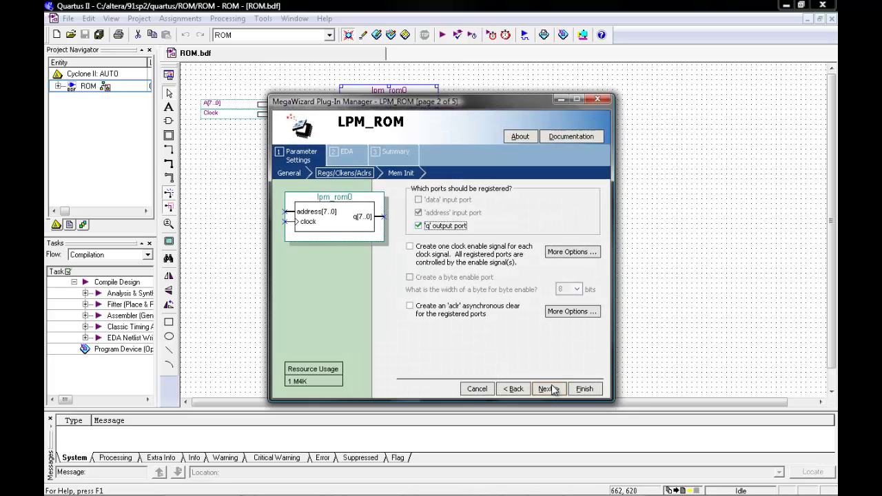
click(549, 389)
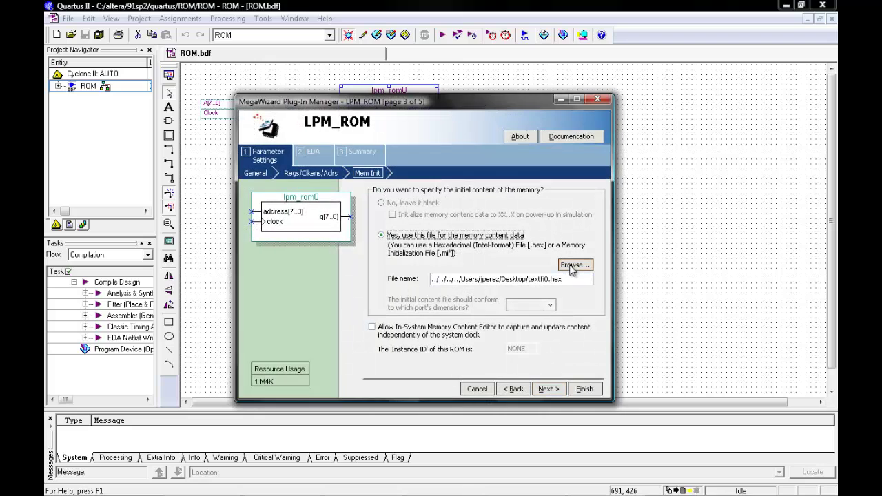
click(571, 267)
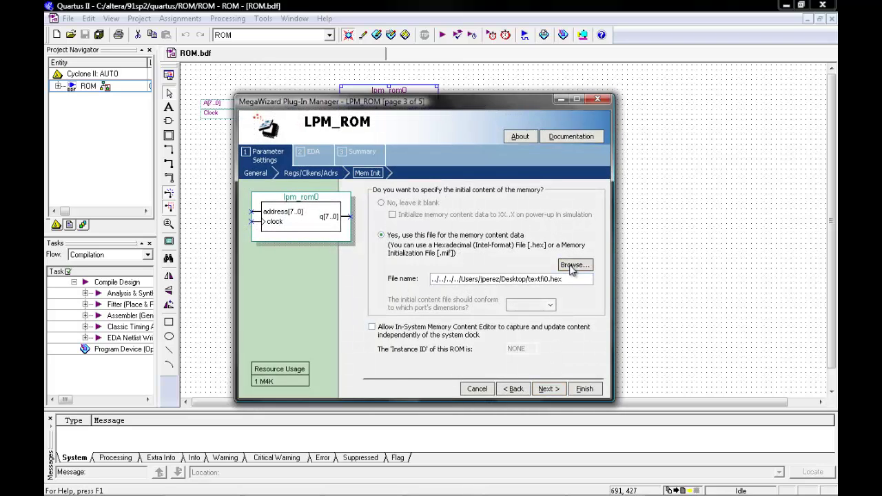
scroll(521, 270, down, 5)
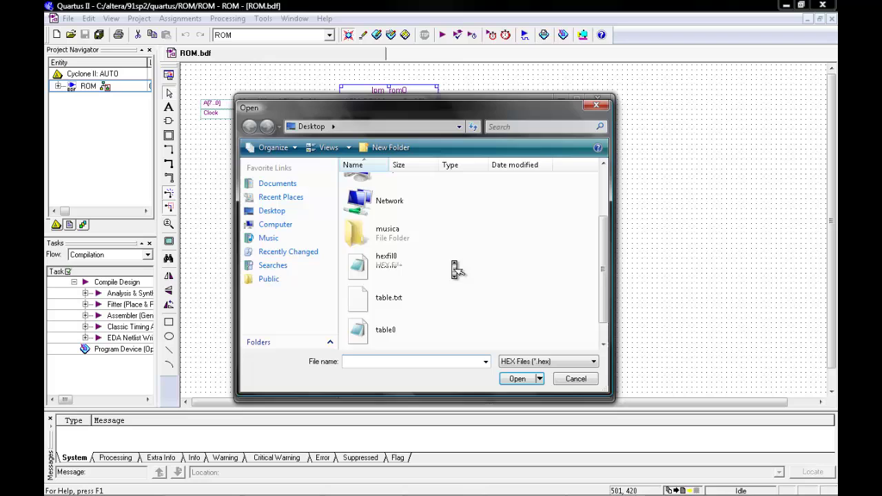
click(390, 340)
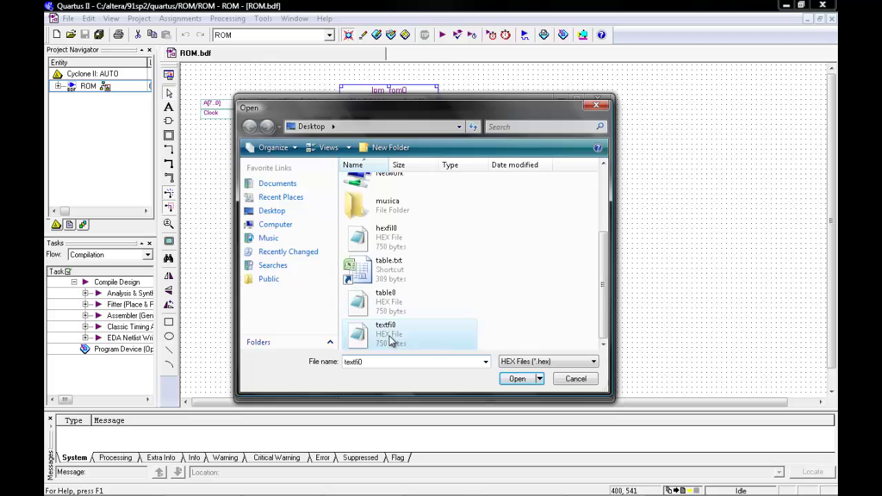
click(517, 379)
click(546, 388)
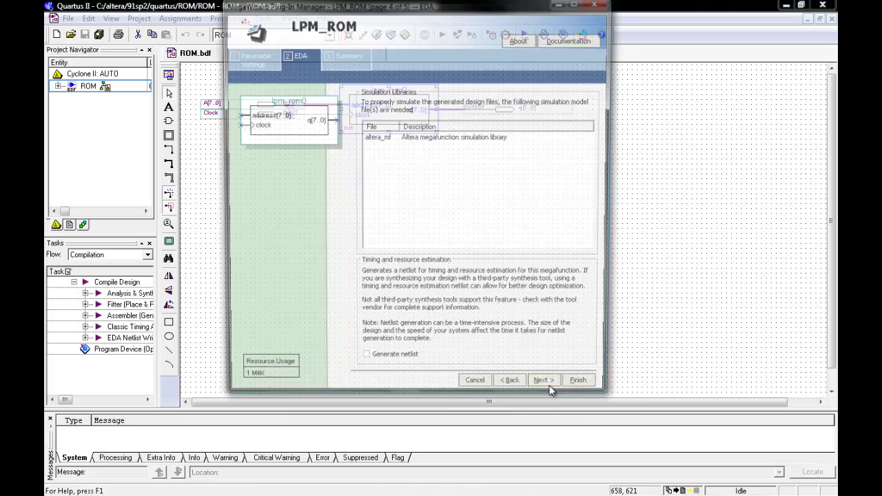
Step: Finish lpm_rom0 generation, accept the overwrite and symbol update, then save and compile
click(555, 389)
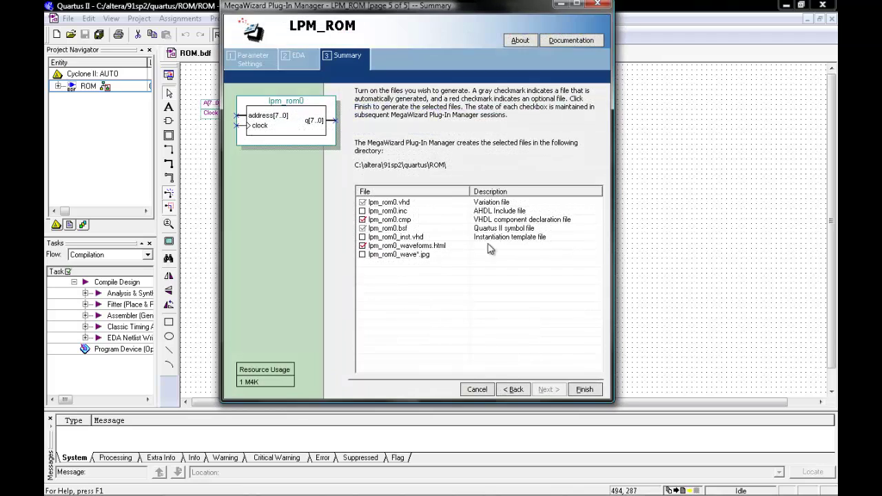
click(584, 389)
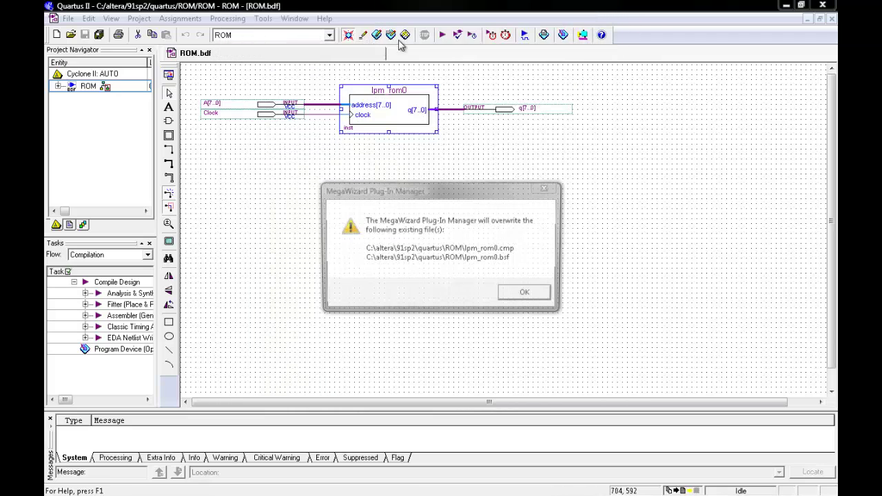
click(527, 294)
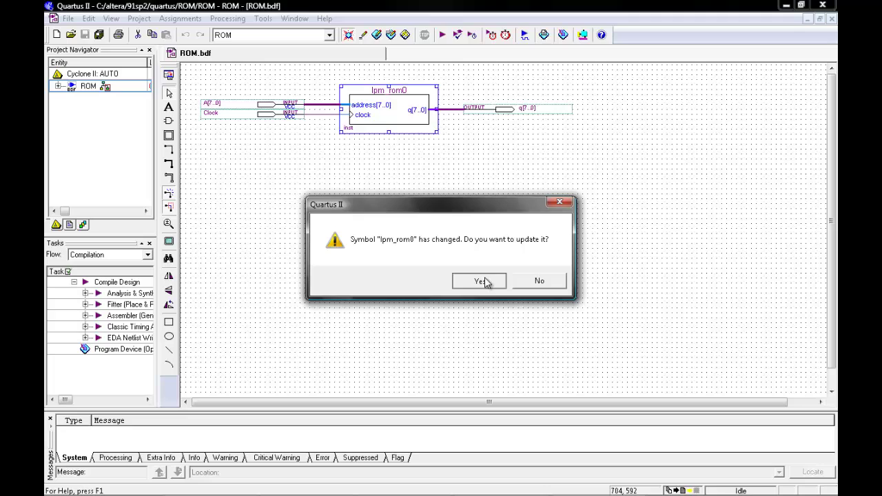
click(481, 279)
click(397, 283)
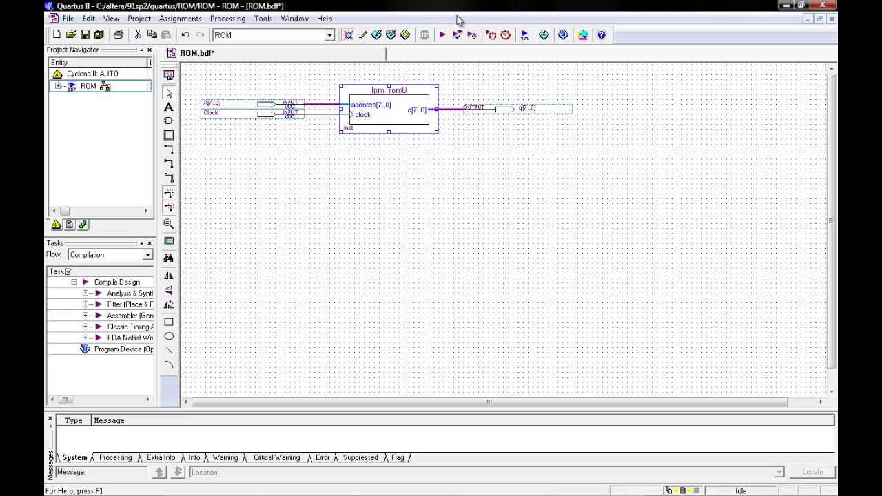
click(439, 35)
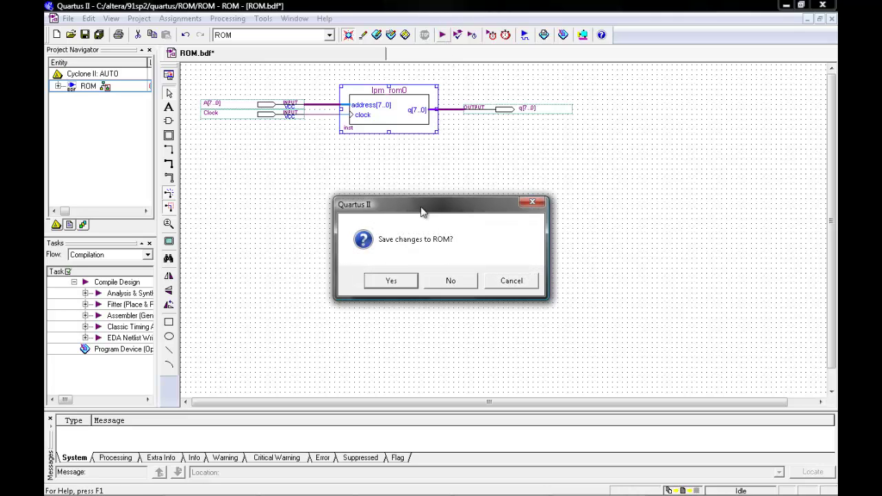
click(401, 281)
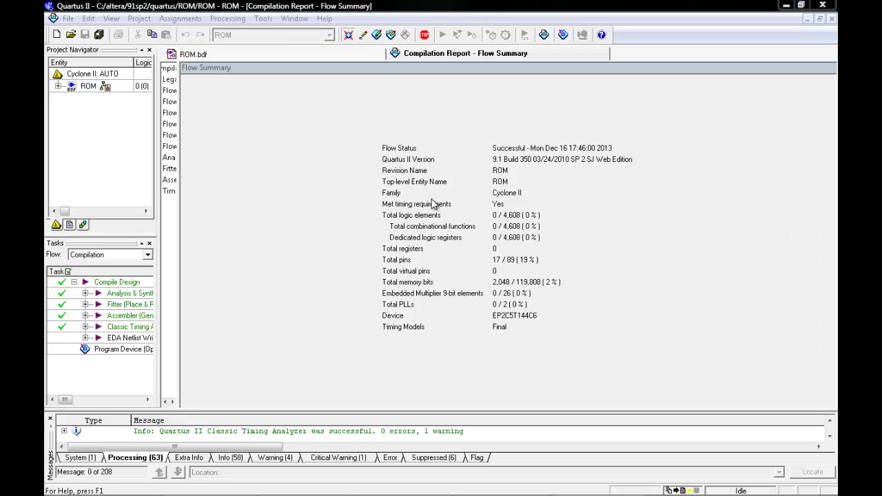
Step: Create a new Vector Waveform File
click(511, 281)
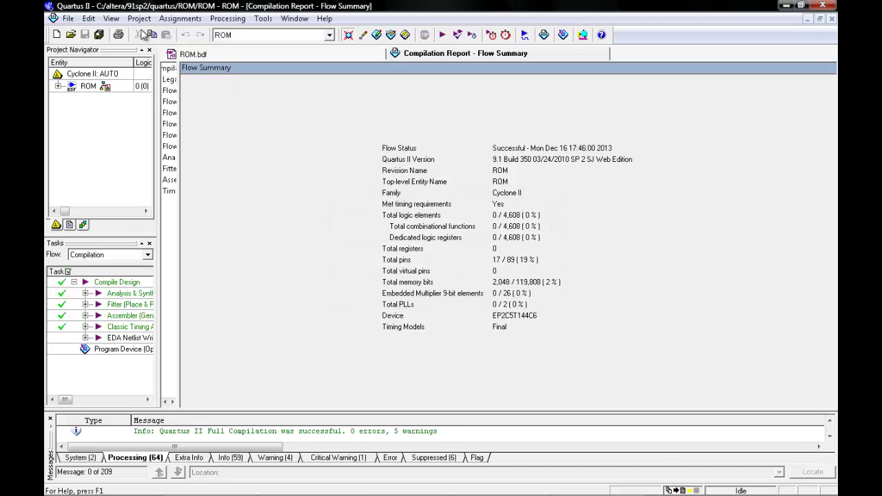
click(68, 18)
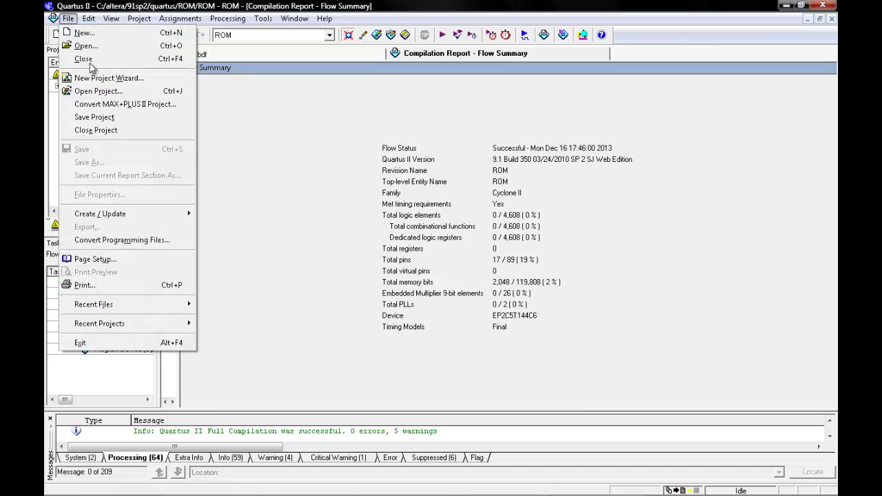
mouse_move(88, 19)
click(31, 32)
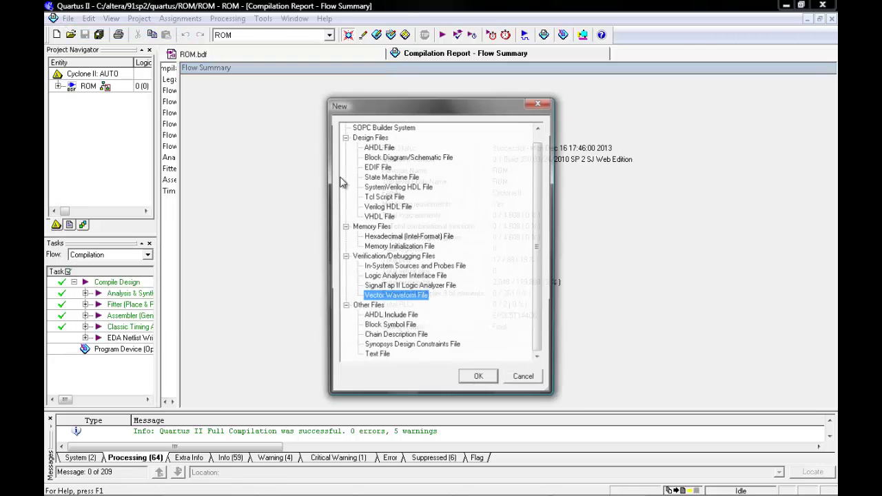
click(399, 296)
double_click(411, 297)
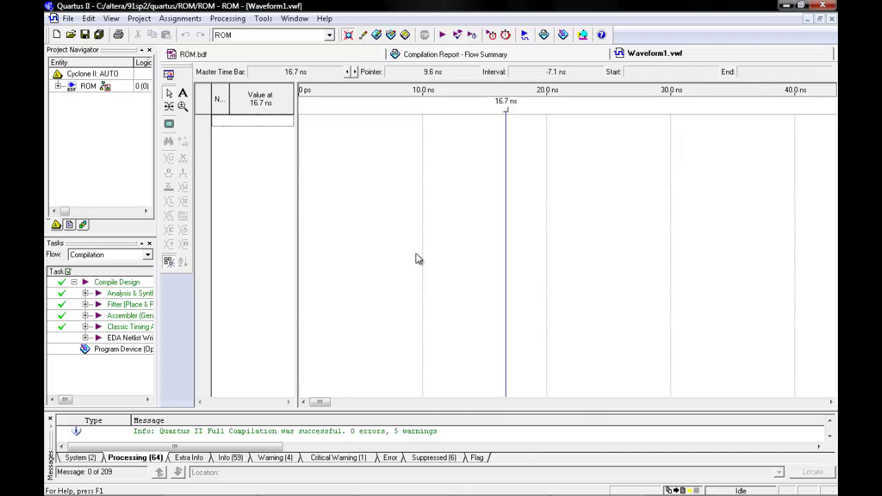
Step: In Node Finder, list all pins and select A, Clock and q for insertion
right_click(257, 115)
right_click(245, 121)
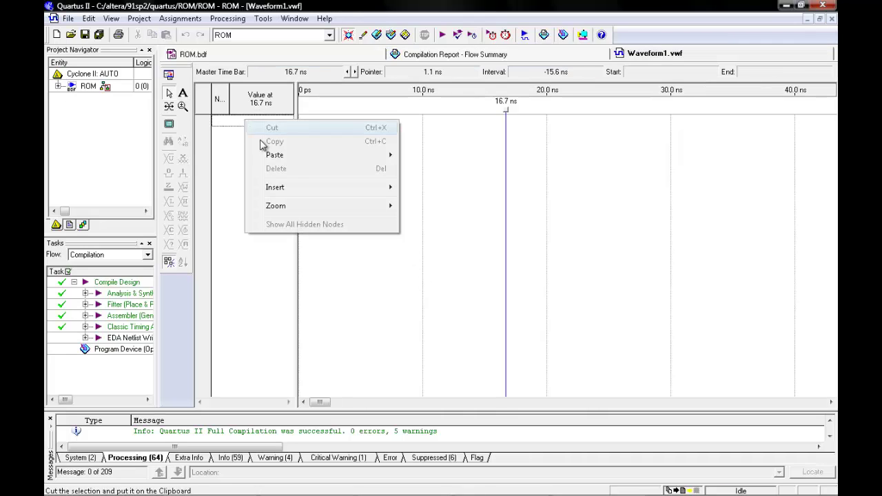
mouse_move(286, 187)
click(432, 186)
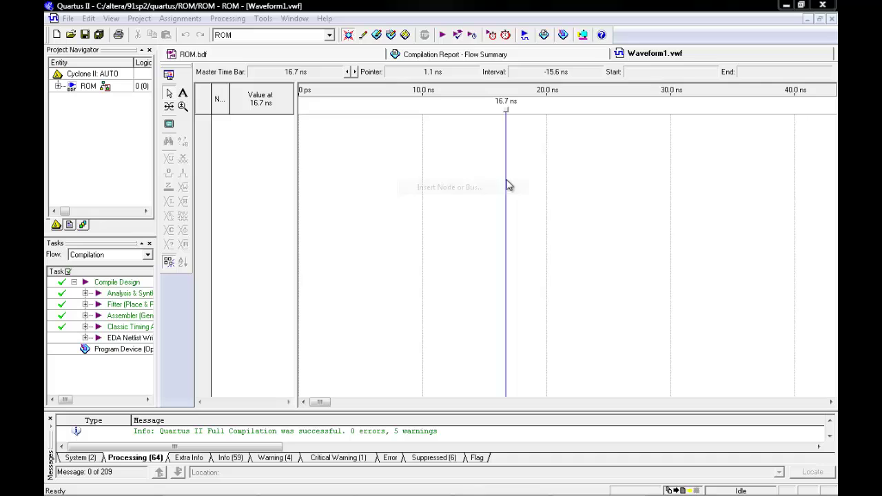
click(520, 239)
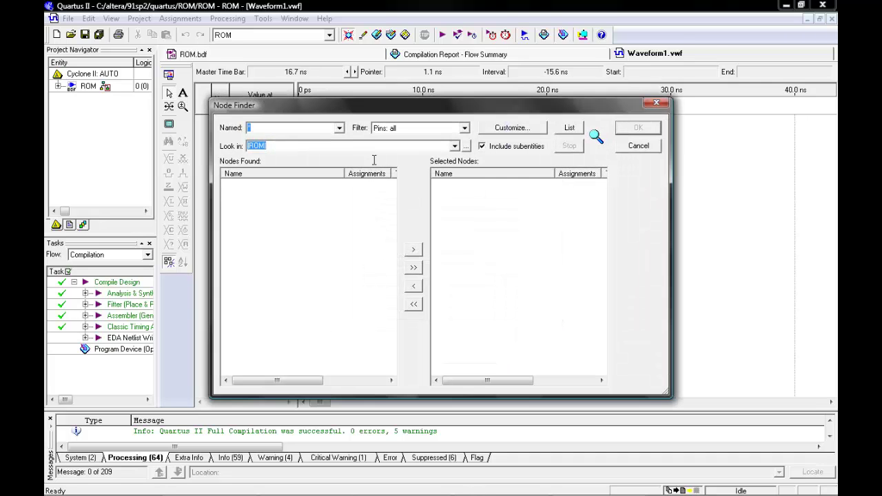
click(569, 128)
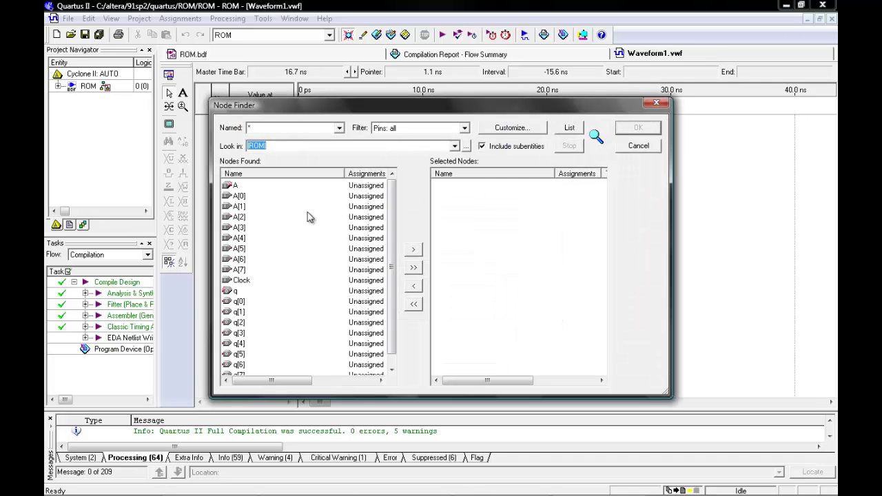
click(264, 188)
ctrl+drag(245, 281, 320, 282)
click(413, 267)
click(638, 128)
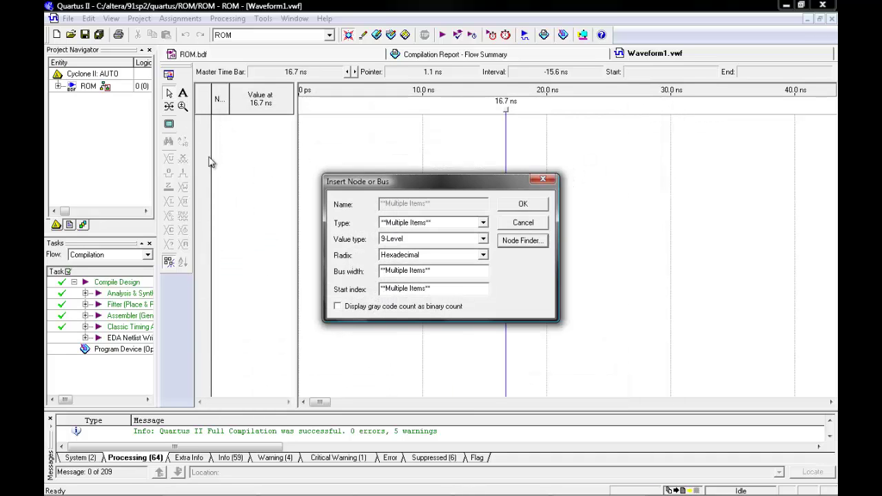
Step: Insert the nodes and make A count up starting from hex value 10
click(509, 205)
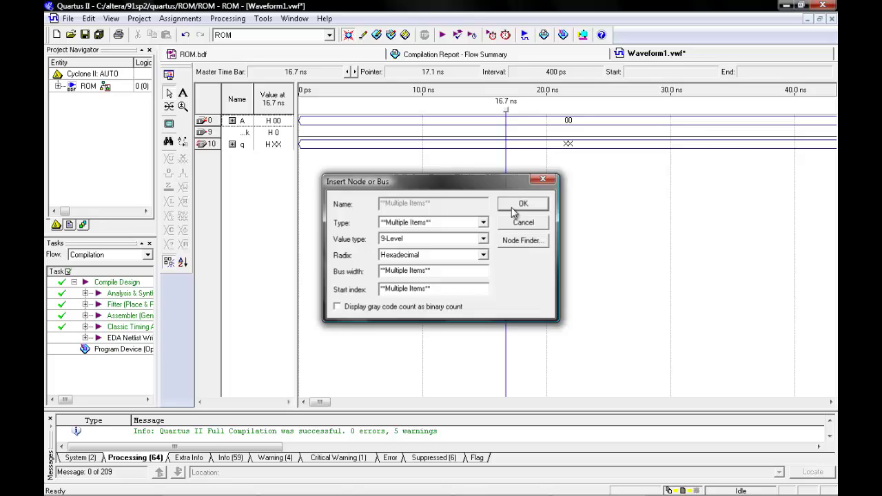
click(212, 123)
click(169, 229)
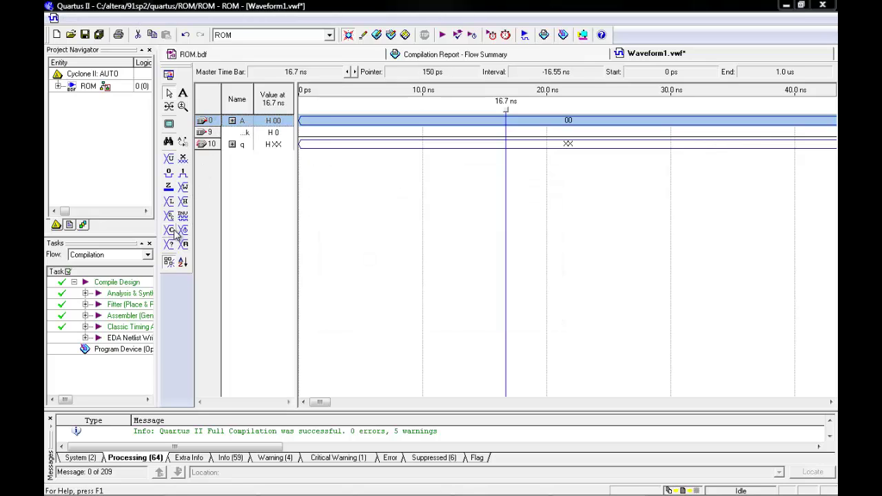
click(418, 195)
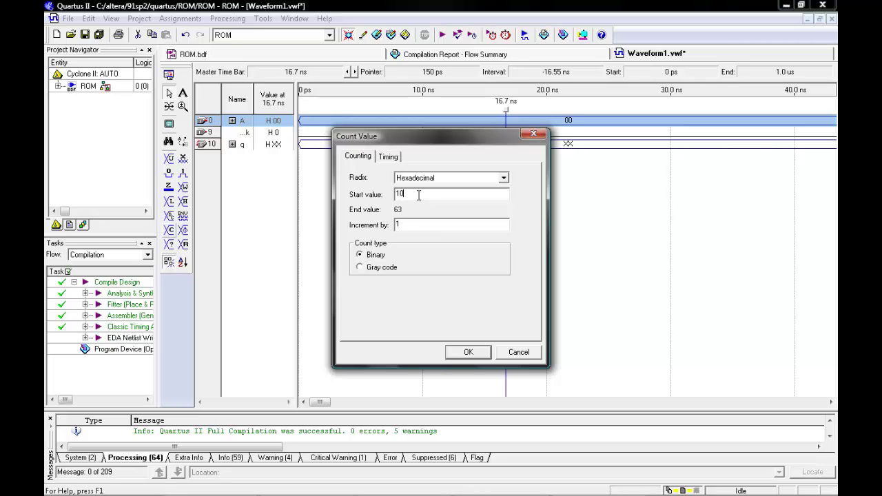
text(10)
click(467, 351)
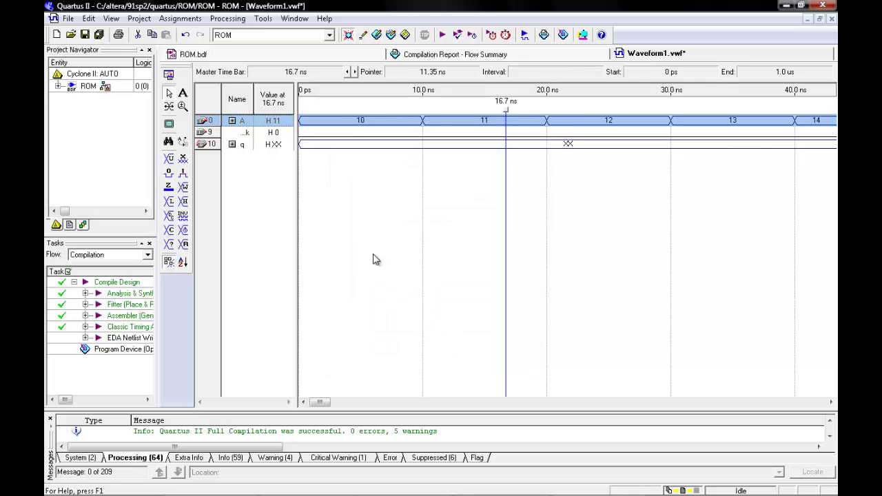
Step: Overwrite the Clock signal with a 10 ns period clock
scroll(482, 134, down, 5)
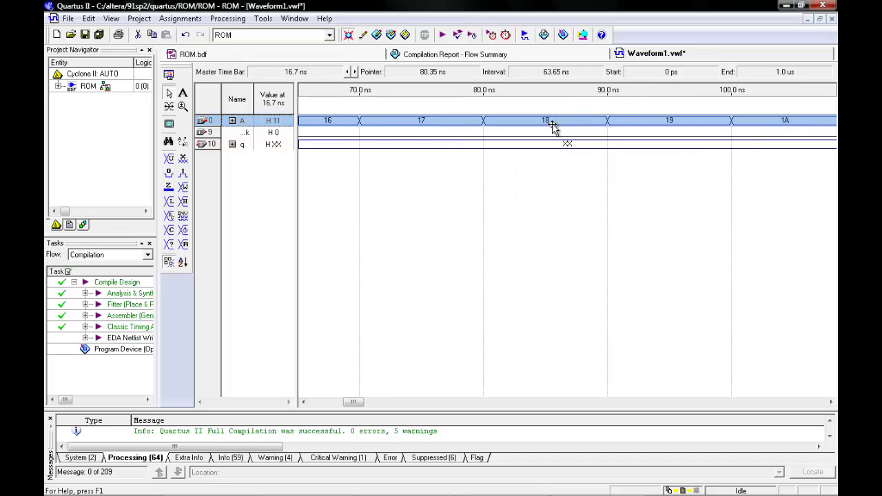
click(532, 122)
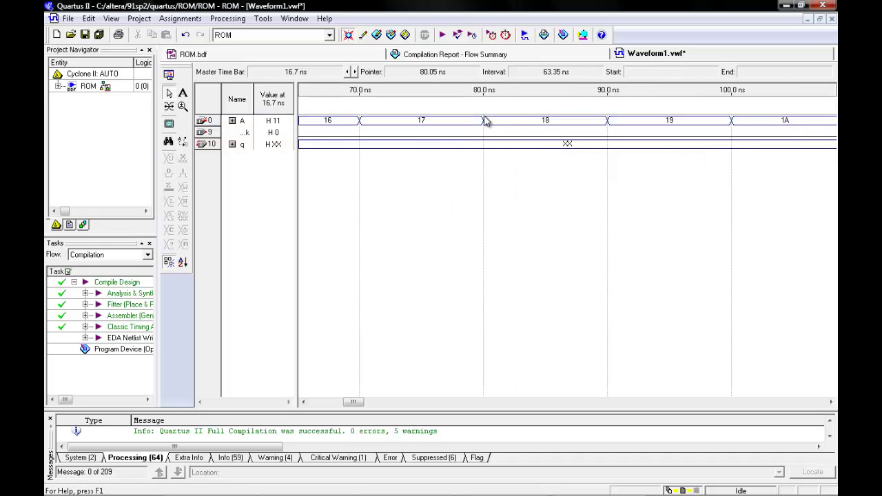
drag(486, 121, 566, 130)
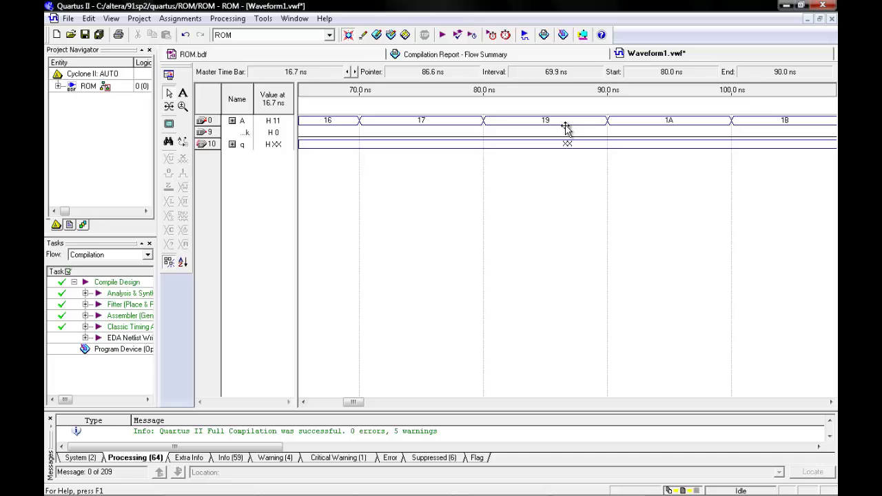
scroll(359, 179, up, 5)
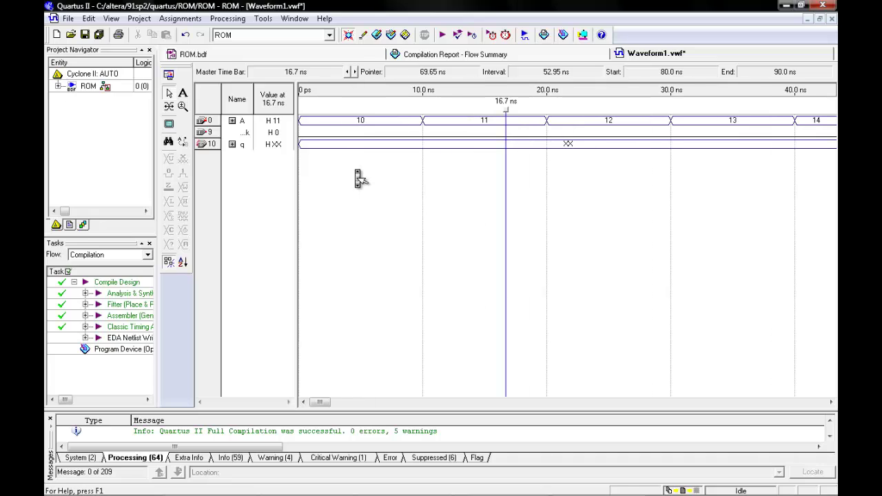
click(210, 133)
click(181, 231)
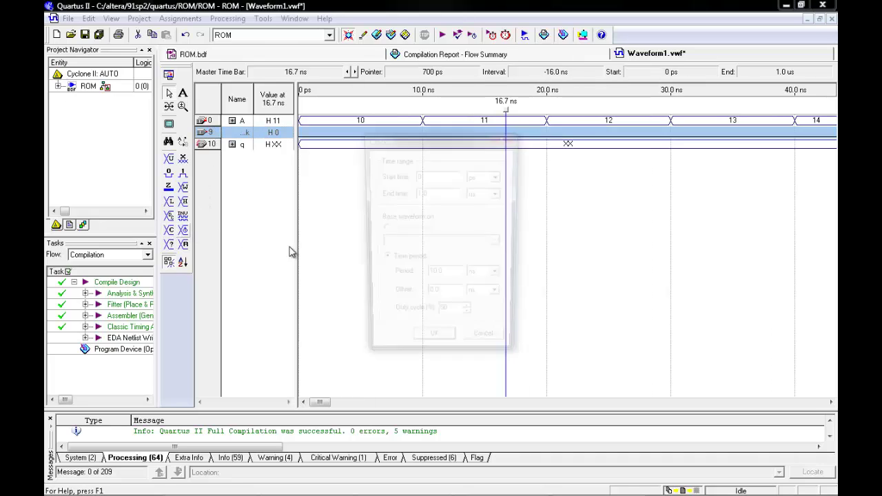
click(445, 345)
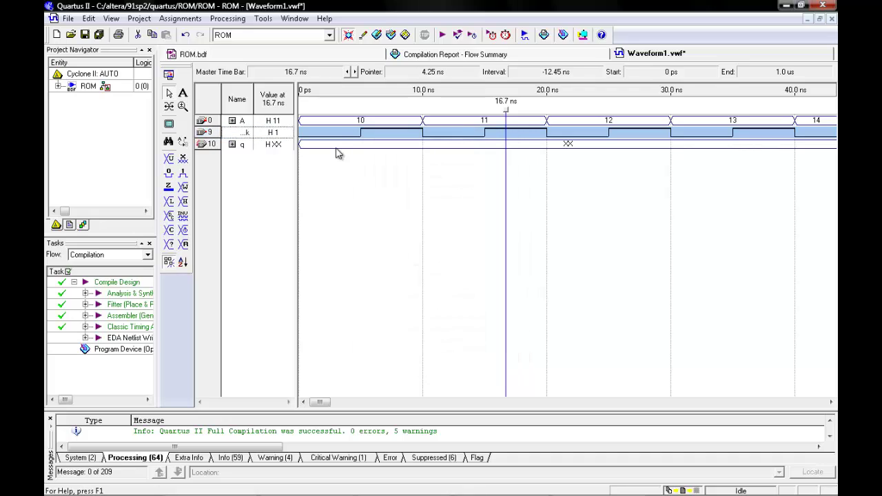
Step: Save the waveform as ROM.vwf over the existing file and recompile with Ctrl+L
click(457, 35)
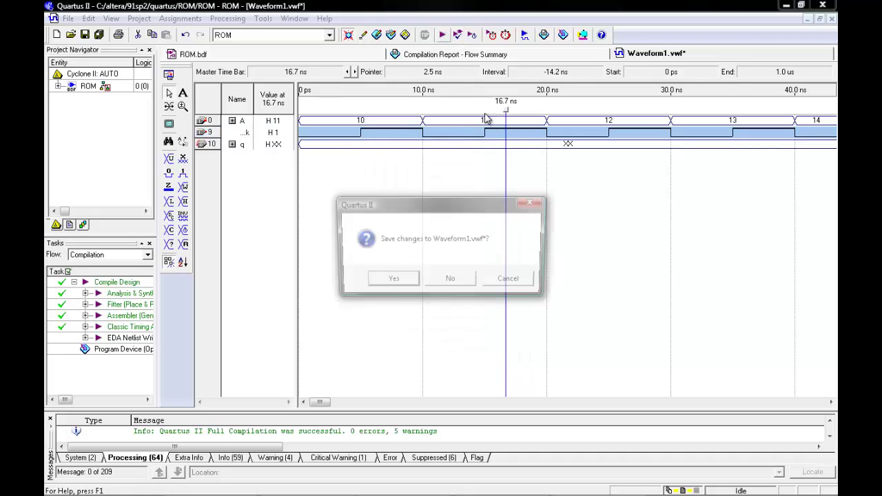
click(391, 281)
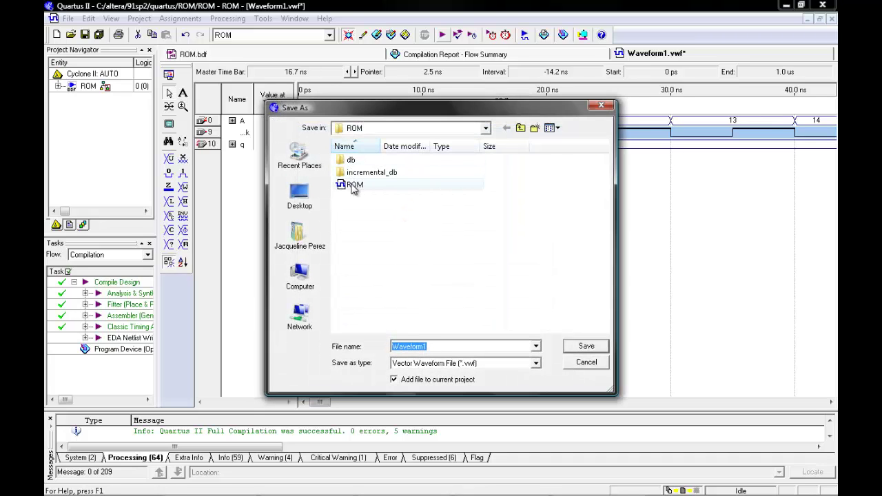
click(353, 186)
click(584, 347)
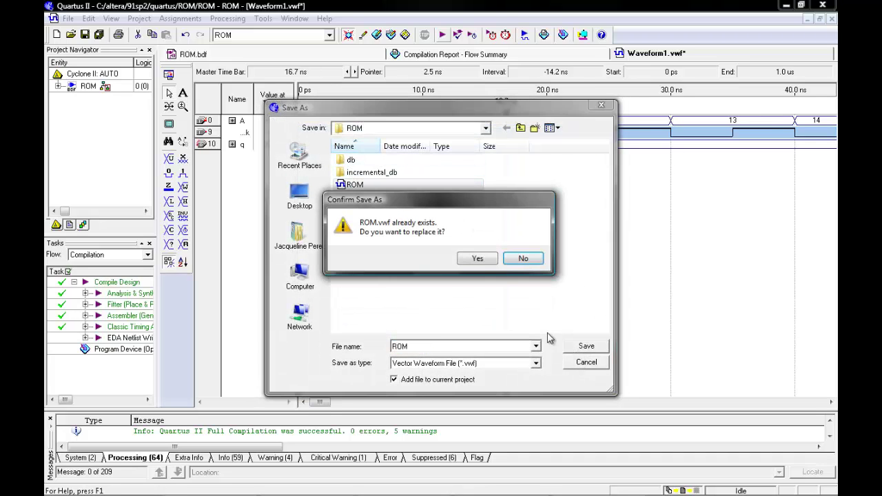
click(475, 259)
key(ctrl+l)
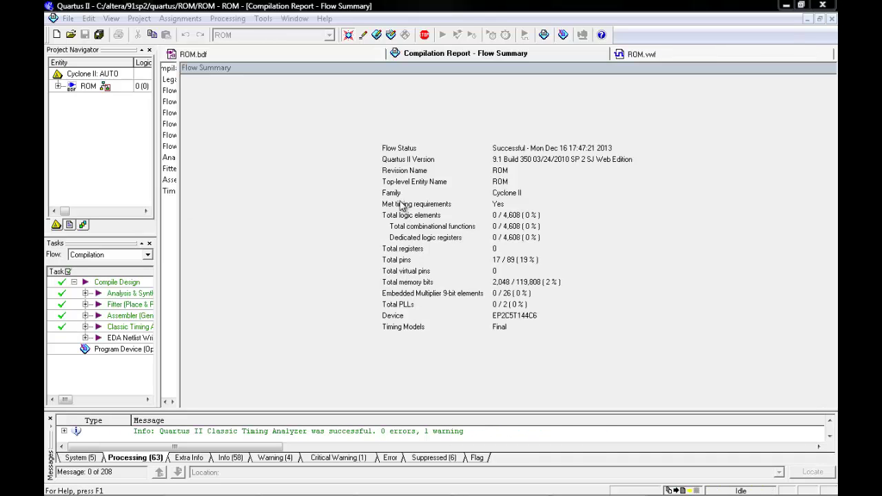
Step: In the Simulator Tool, generate the functional simulation netlist
click(513, 281)
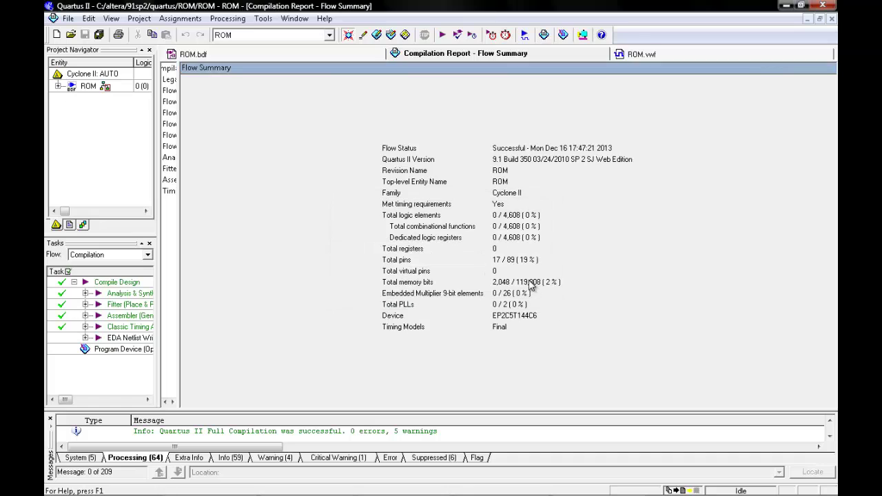
click(227, 18)
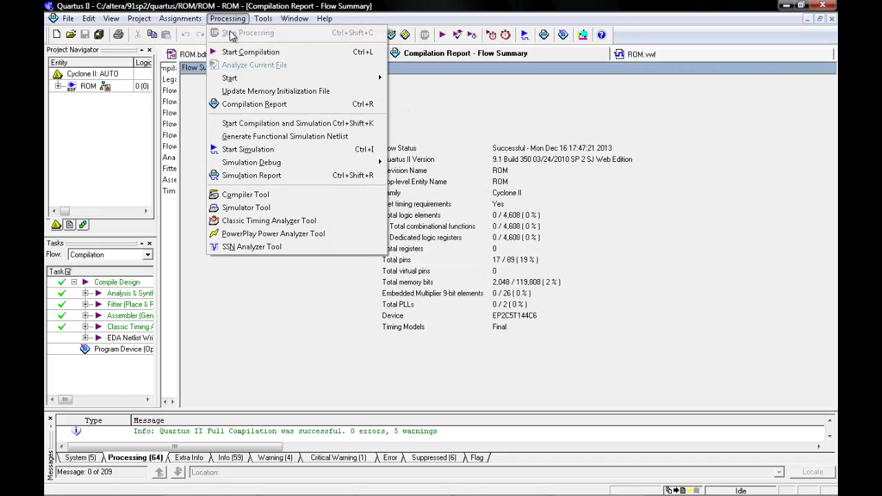
click(274, 208)
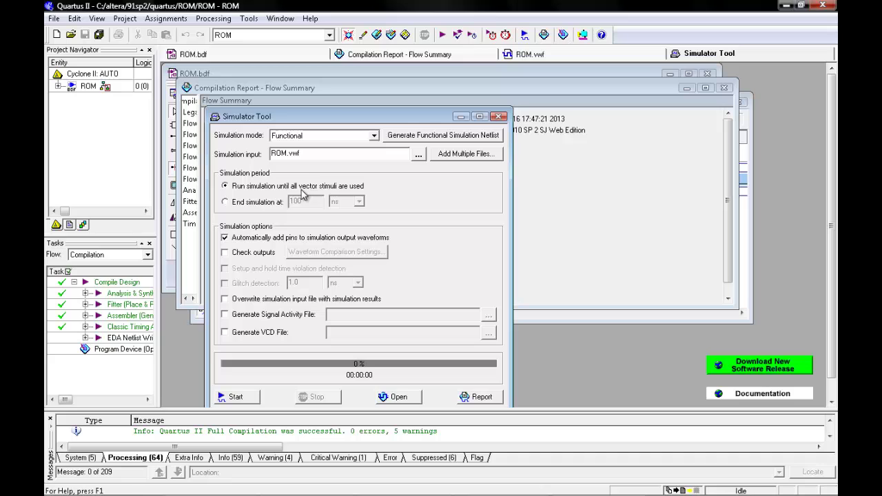
drag(339, 125, 383, 72)
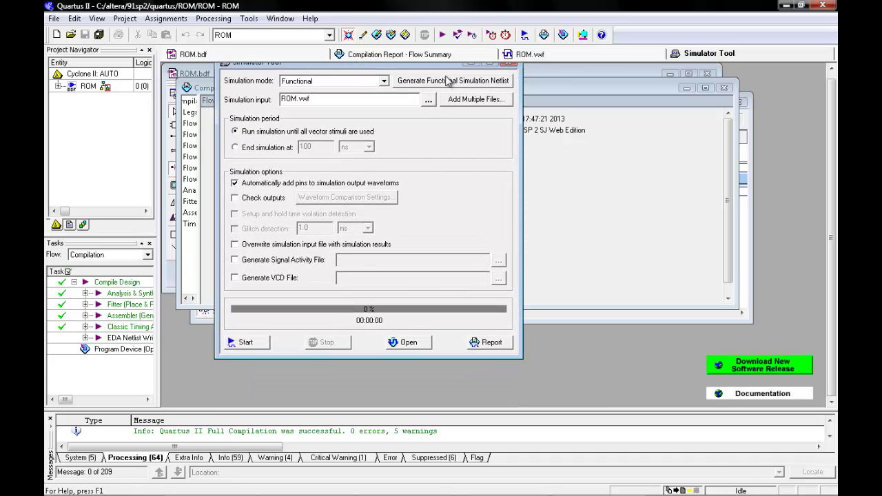
click(446, 81)
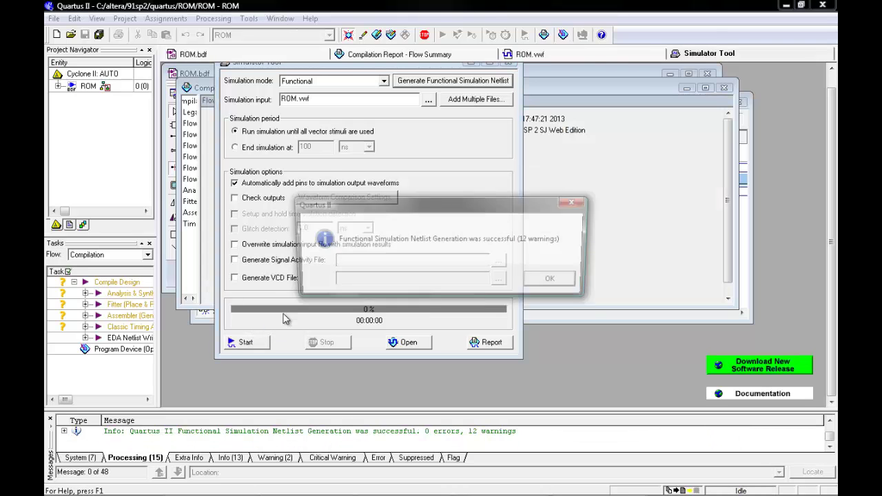
click(555, 281)
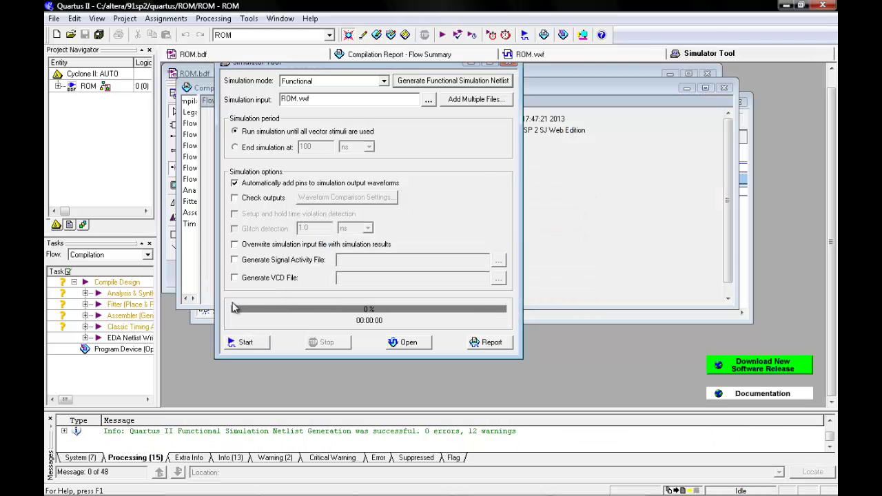
Step: Run the functional simulation and maximize its report showing q's output waveform
click(246, 342)
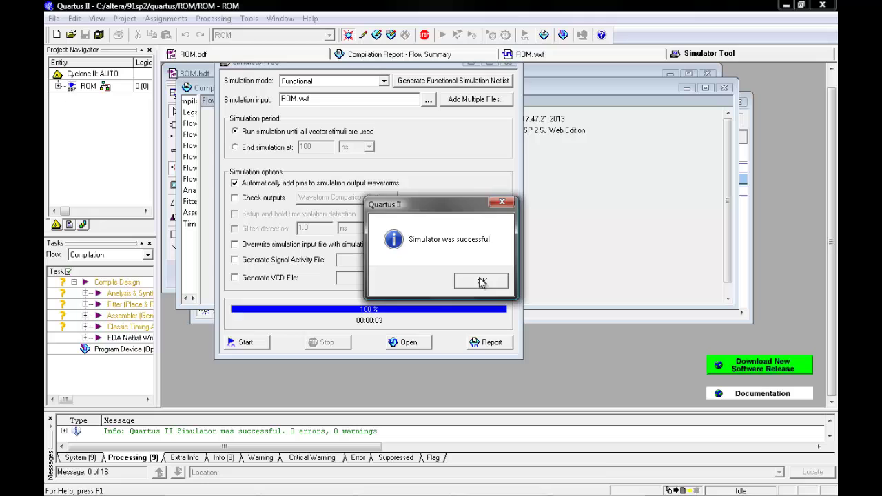
click(481, 281)
click(488, 343)
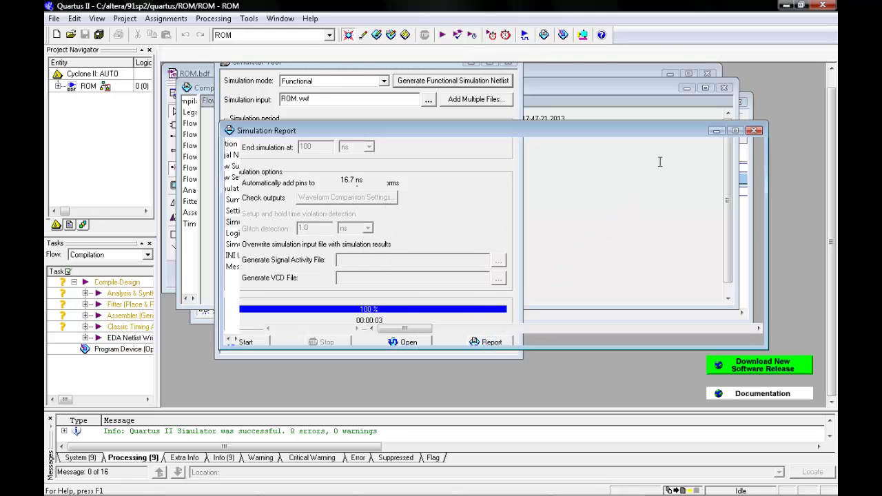
click(735, 132)
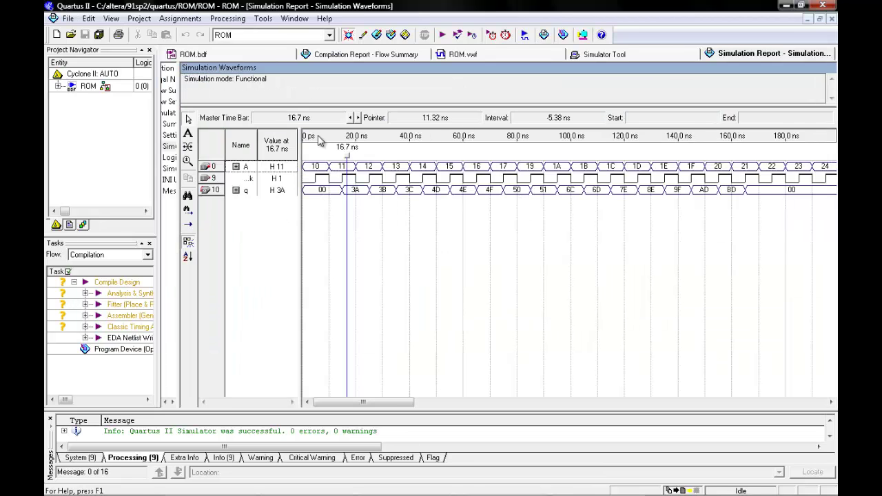